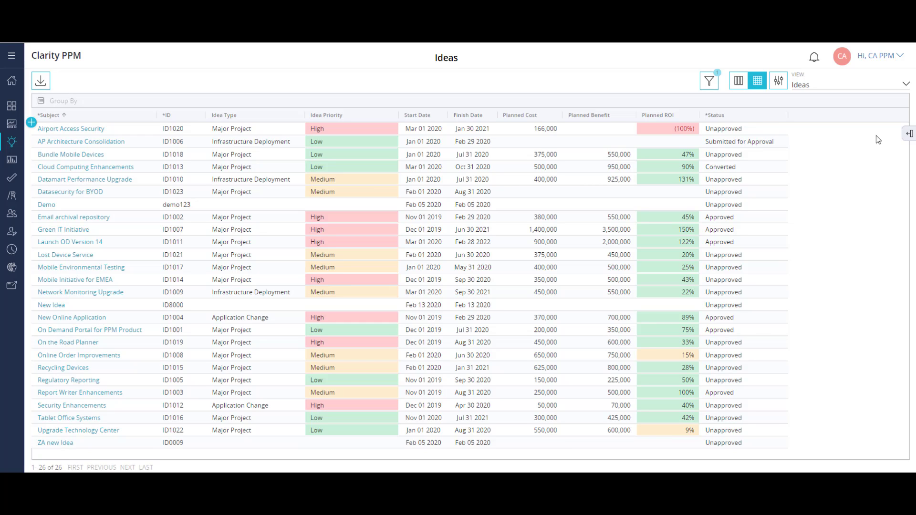
# Add the Goal column to the Ideas grid after Idea Priority, autofitted to its goal names.
pyautogui.click(909, 135)
pyautogui.click(860, 130)
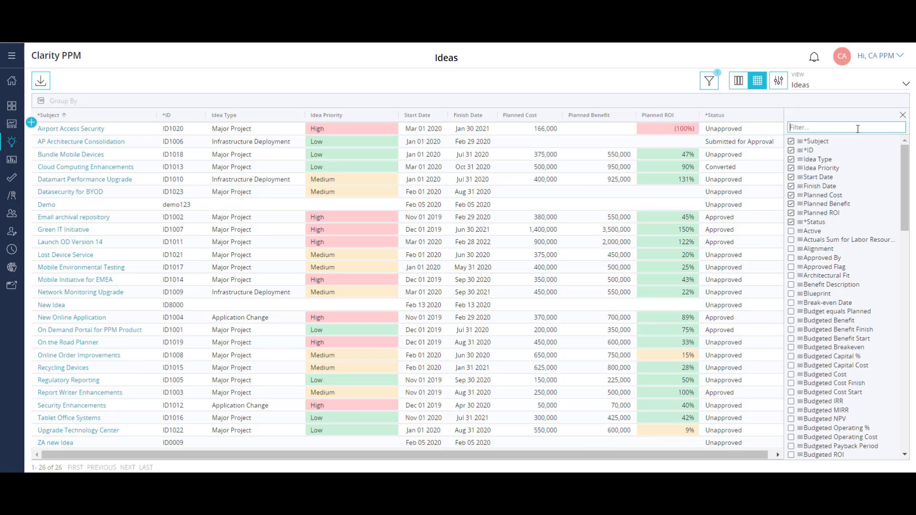
pyautogui.write('cgo')
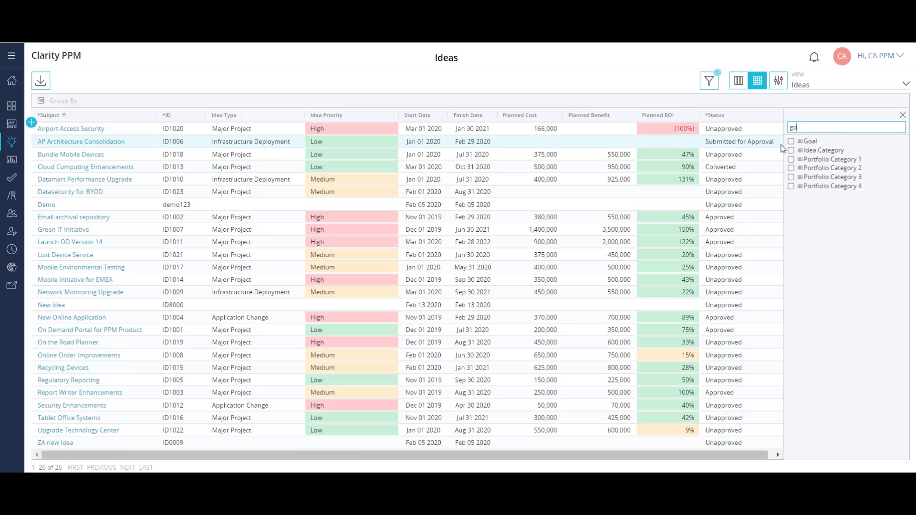
pyautogui.click(792, 141)
pyautogui.click(904, 116)
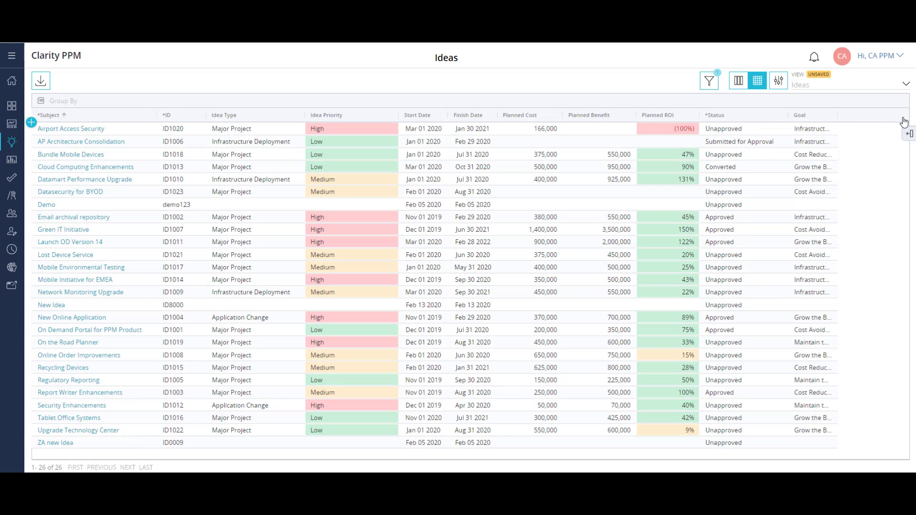
pyautogui.moveTo(831, 116); pyautogui.dragTo(428, 123)
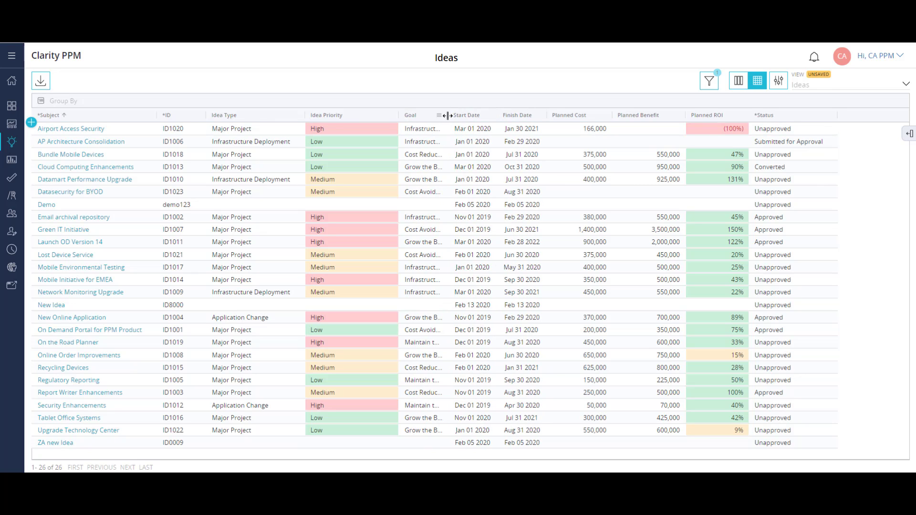
pyautogui.doubleClick(448, 115)
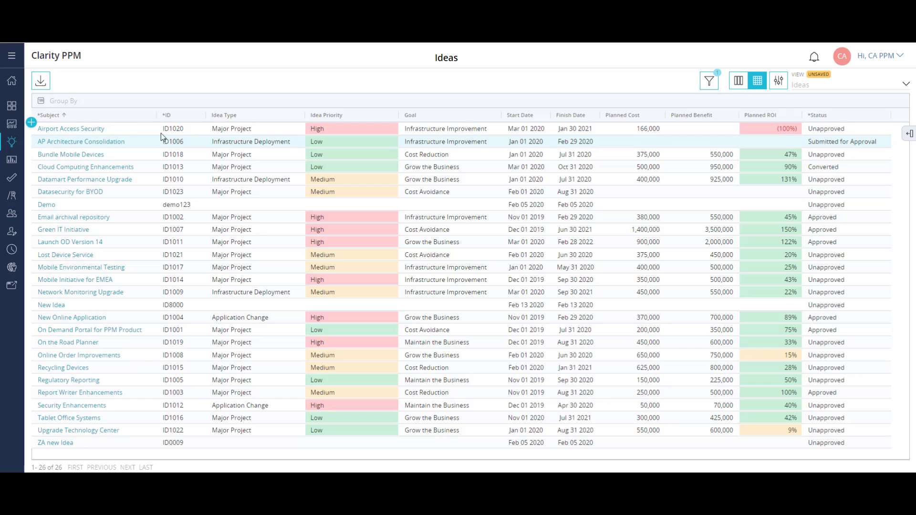
pyautogui.click(91, 129)
pyautogui.click(91, 129)
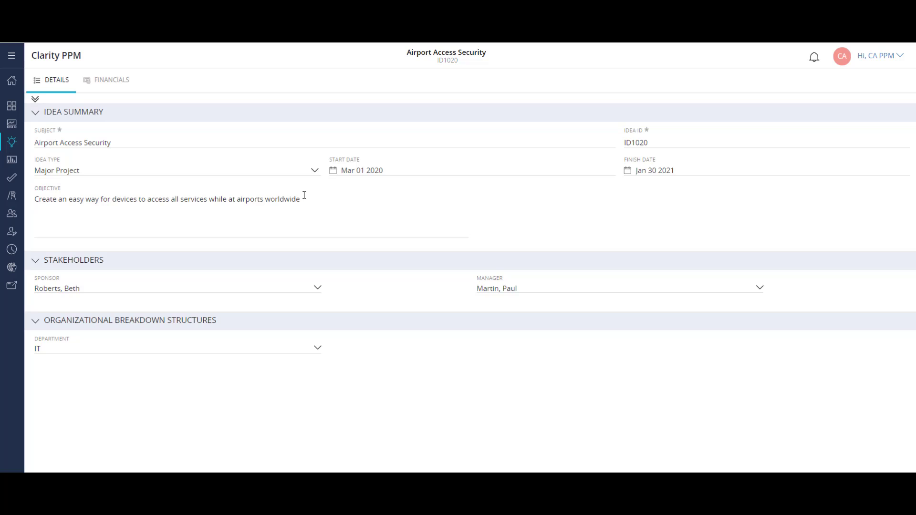
pyautogui.click(313, 171)
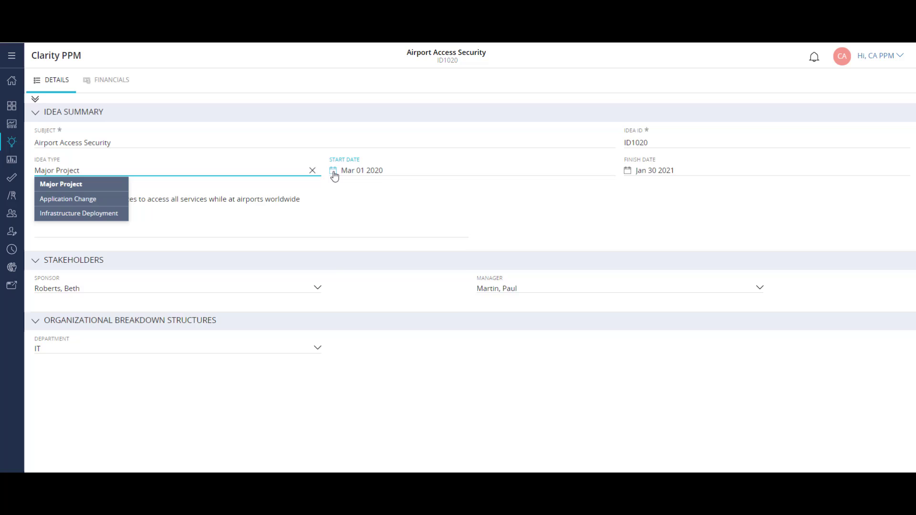
pyautogui.click(333, 171)
pyautogui.click(496, 213)
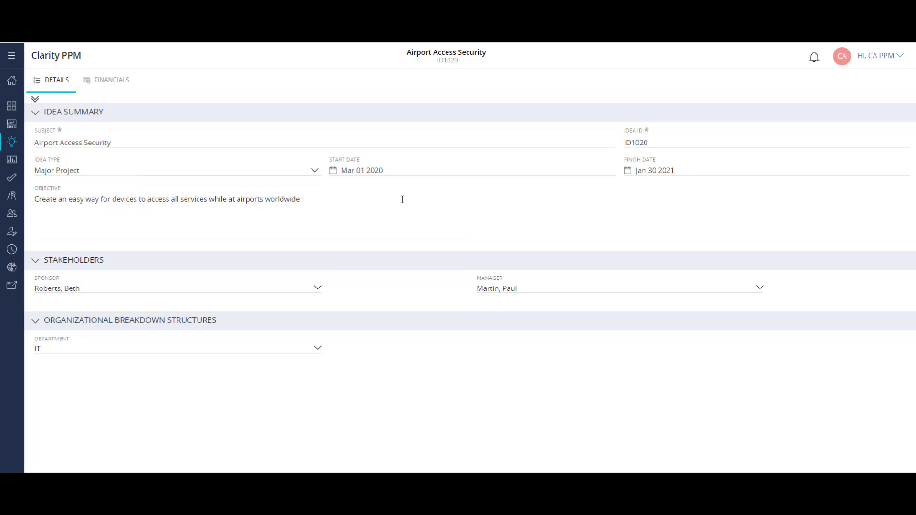
pyautogui.click(14, 145)
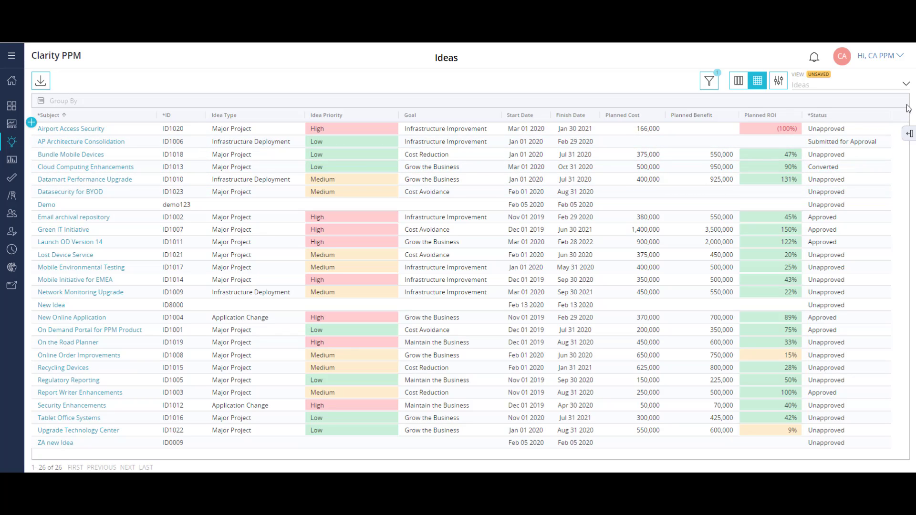
# Apply the saved US view so the Ideas grid lists only the four Chicago ideas.
pyautogui.click(906, 85)
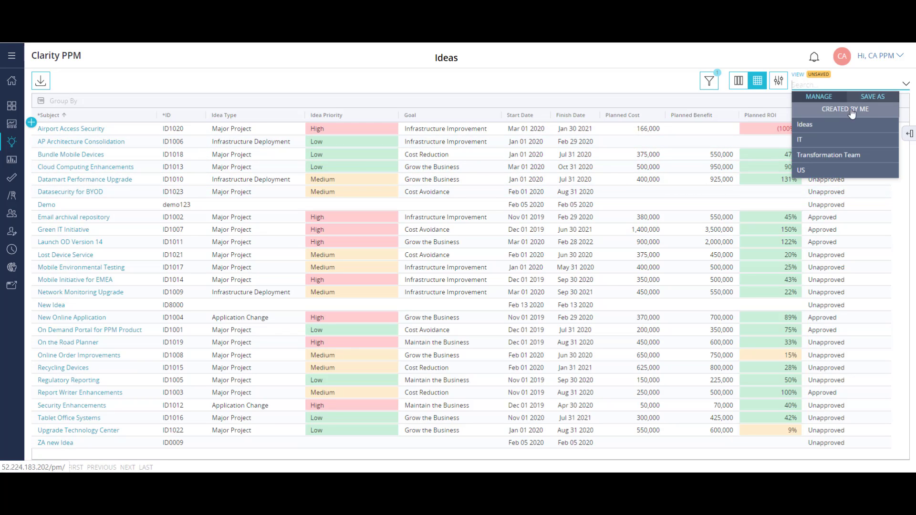
pyautogui.click(823, 169)
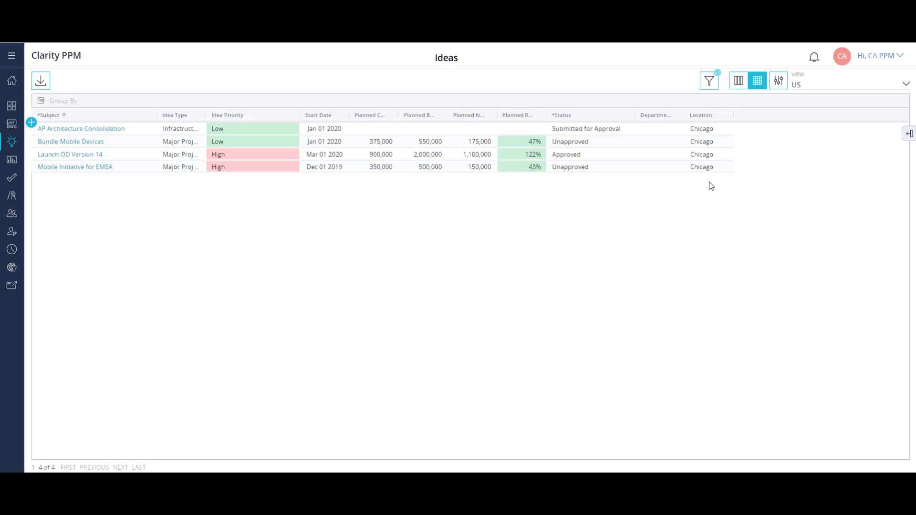
# Convert the approved Launch OD Version 14 idea to a project using the Application Change Template.
pyautogui.rightClick(579, 156)
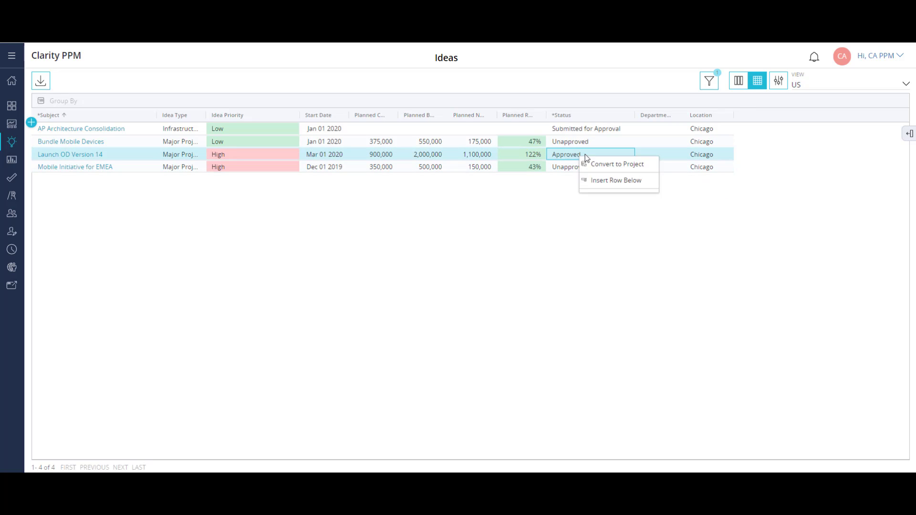
pyautogui.click(605, 163)
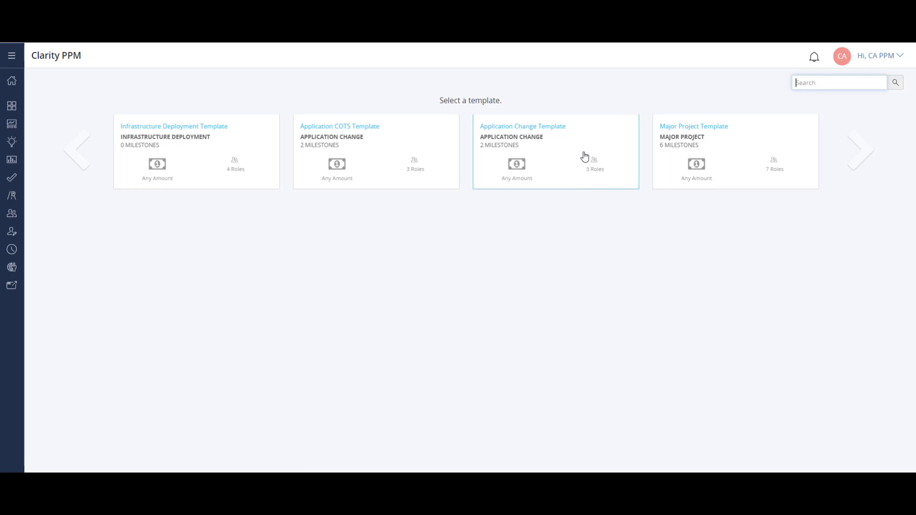
pyautogui.click(566, 147)
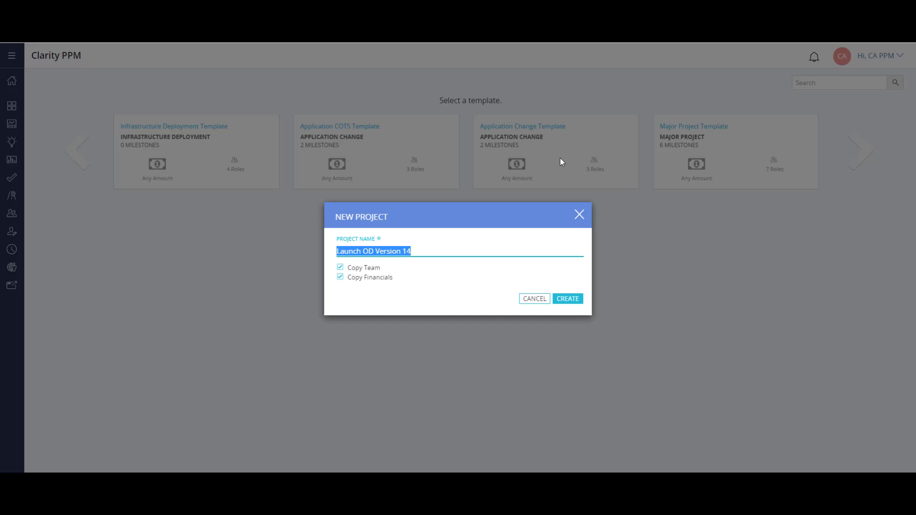
# Dismiss the NEW PROJECT form for Launch OD Version 14 and return to template selection.
pyautogui.click(581, 215)
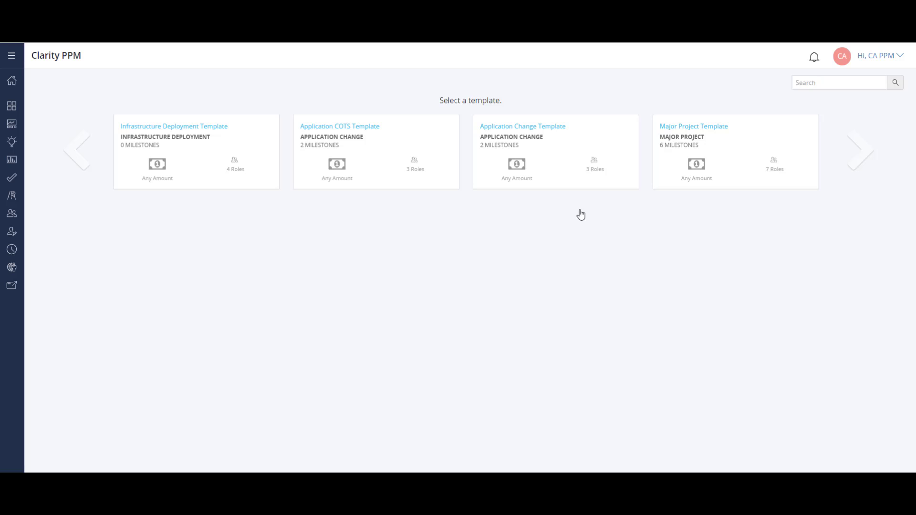